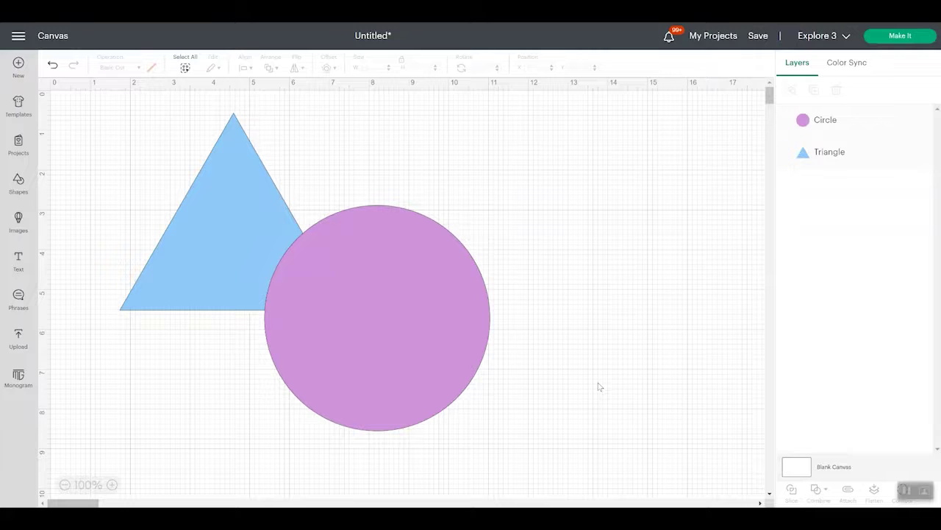
# - Drag a selection box over the overlapping blue triangle and purple circle
pyautogui.moveTo(587, 383); pyautogui.dragTo(145, 176)
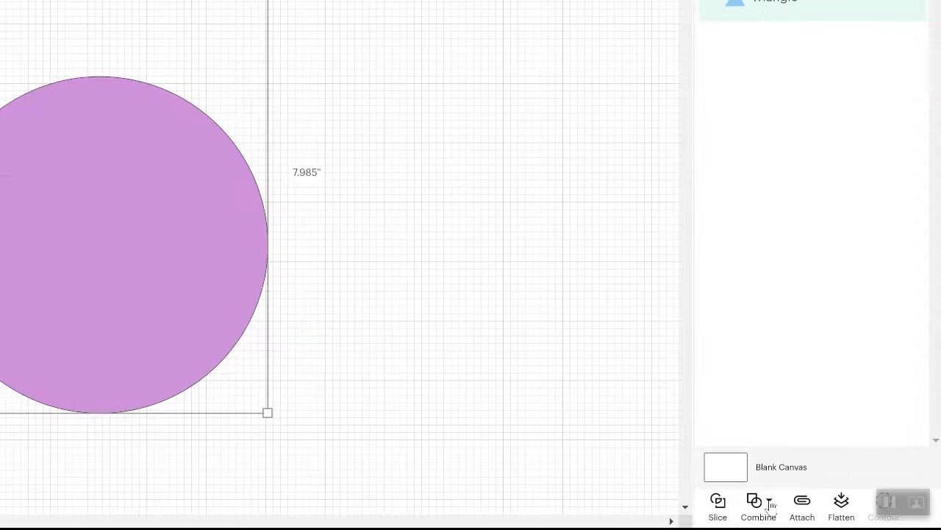
# - Weld the triangle and circle into one shape, select the weld result, then undo the weld
pyautogui.click(769, 502)
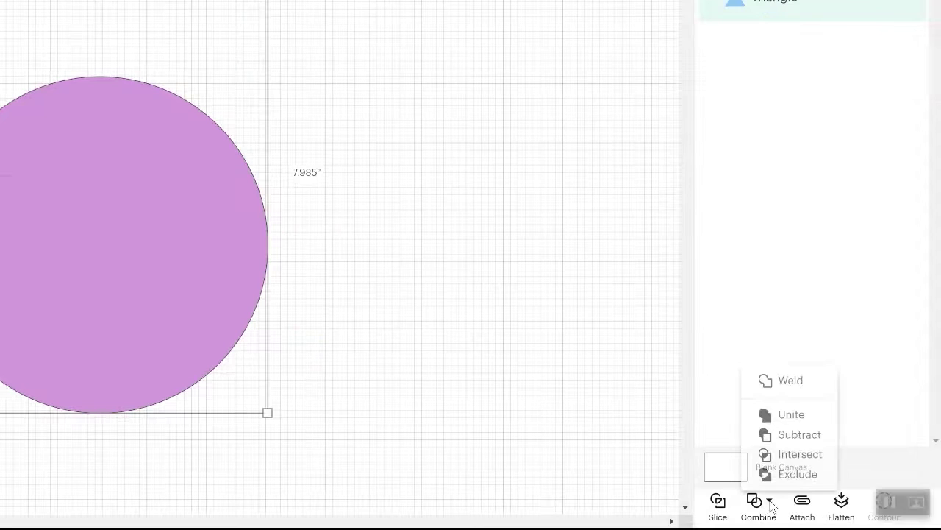
pyautogui.click(787, 381)
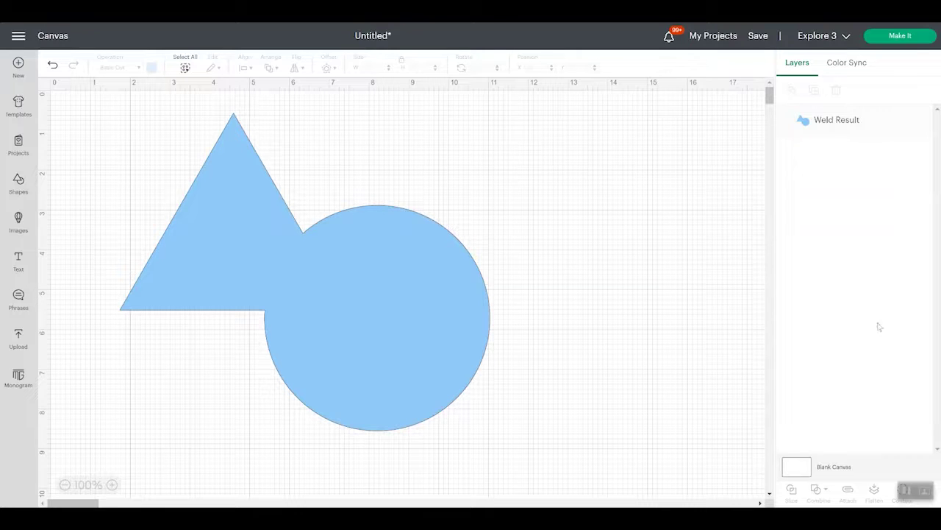
pyautogui.click(839, 125)
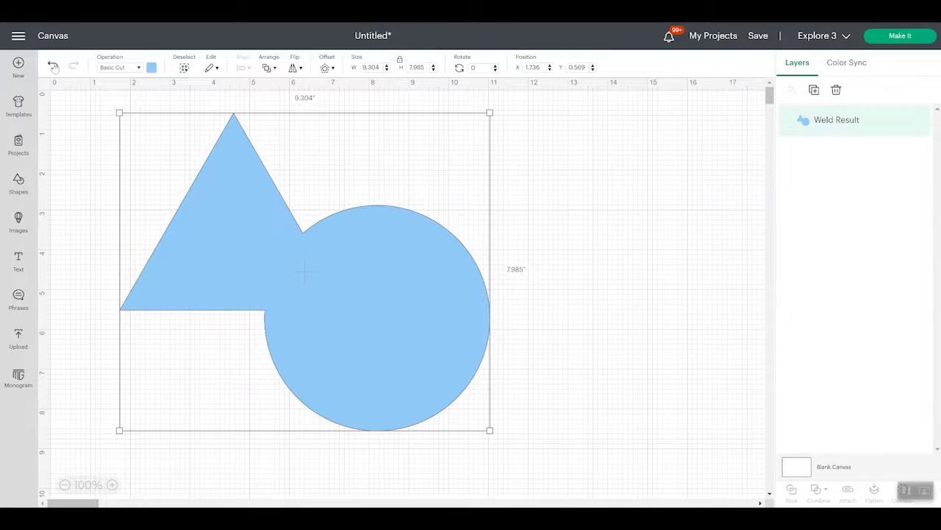
pyautogui.click(53, 66)
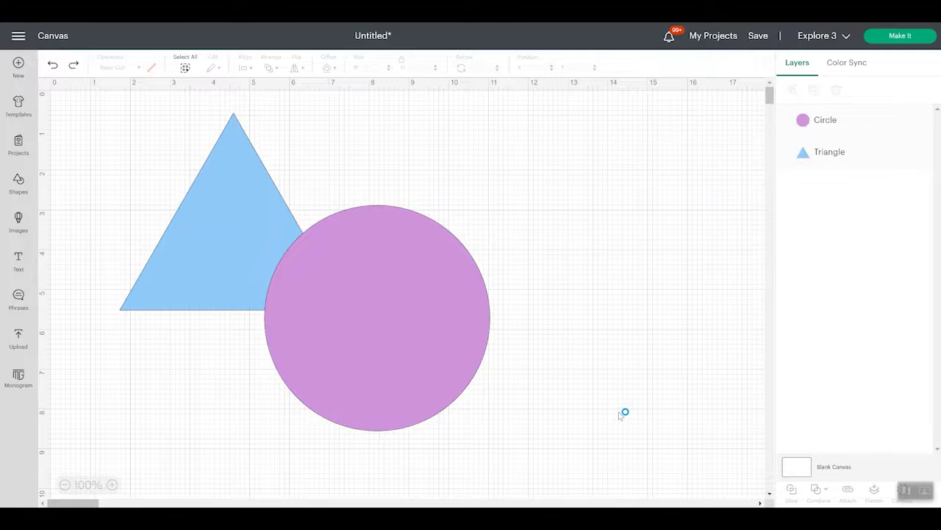
# - Unite the triangle and circle, merge the united group into one layer, then undo the merge
pyautogui.moveTo(618, 410); pyautogui.dragTo(132, 139)
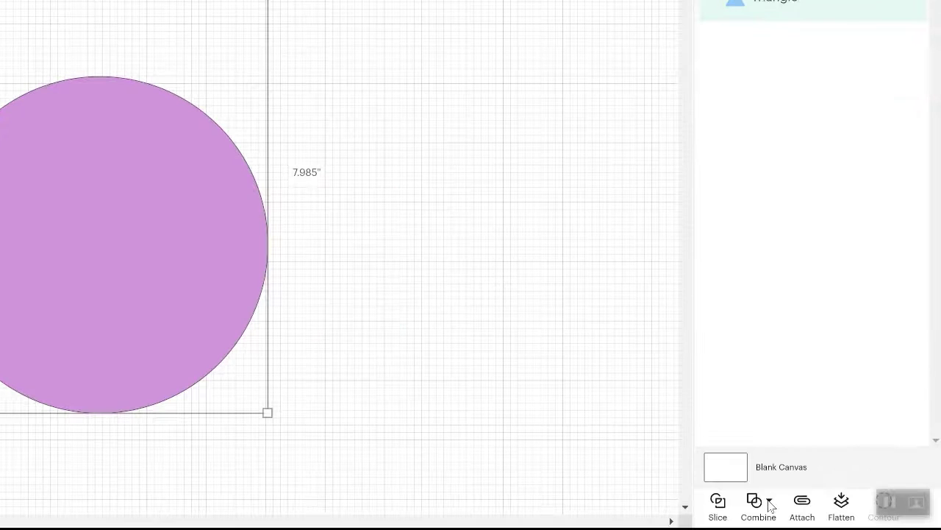
pyautogui.click(826, 490)
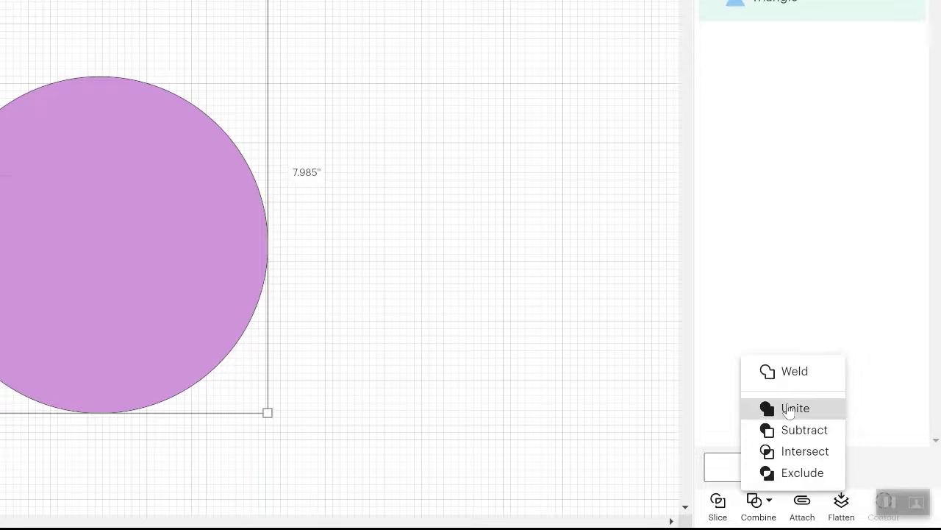
pyautogui.click(789, 409)
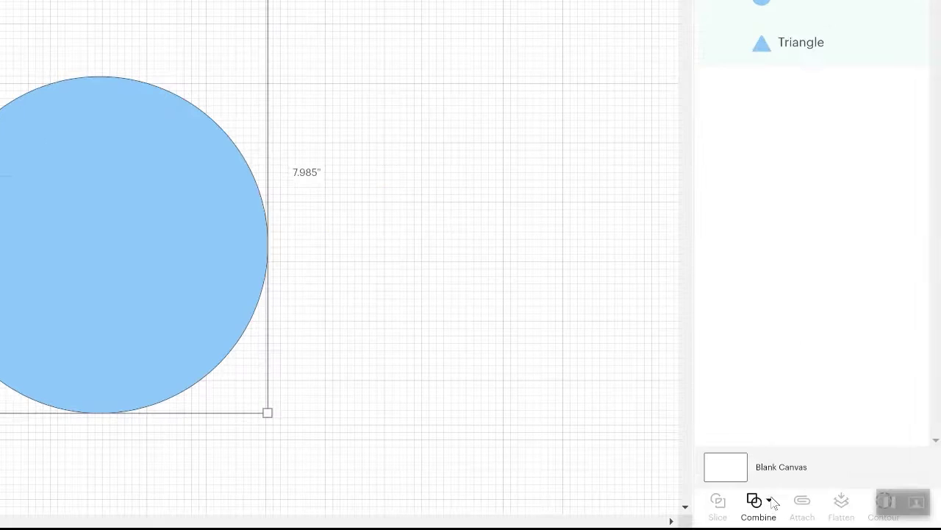
pyautogui.click(771, 501)
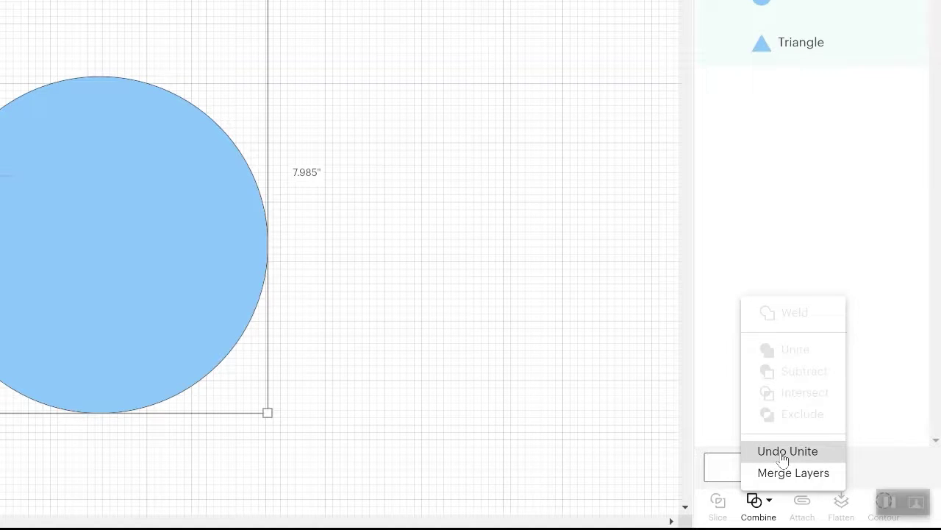
pyautogui.click(777, 474)
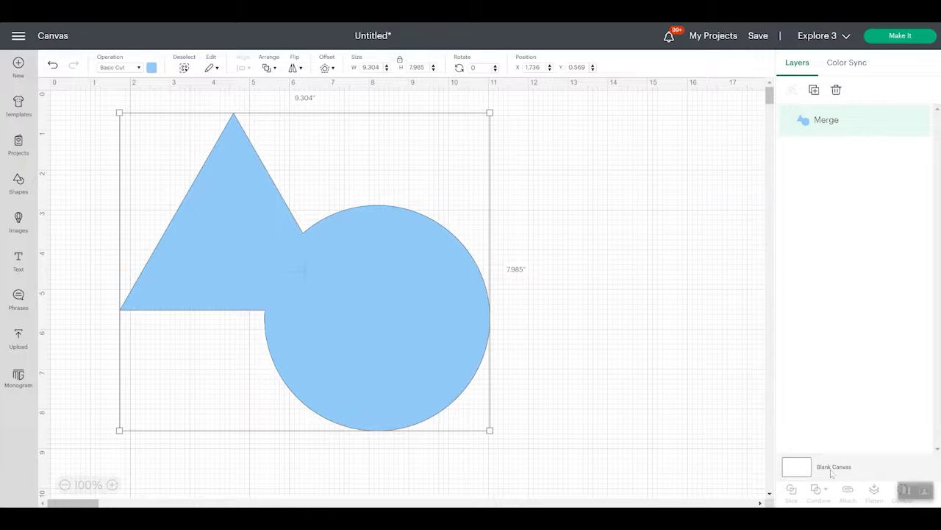
pyautogui.hotkey('ctrl', 'z')
# - Try subtracting with both shapes selected, then undo the subtract
pyautogui.moveTo(575, 368); pyautogui.dragTo(155, 160)
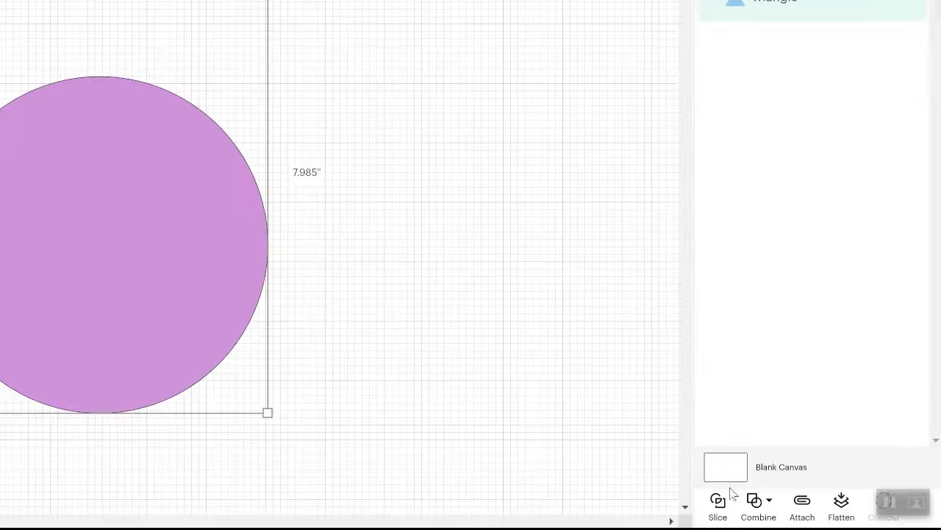
pyautogui.click(766, 505)
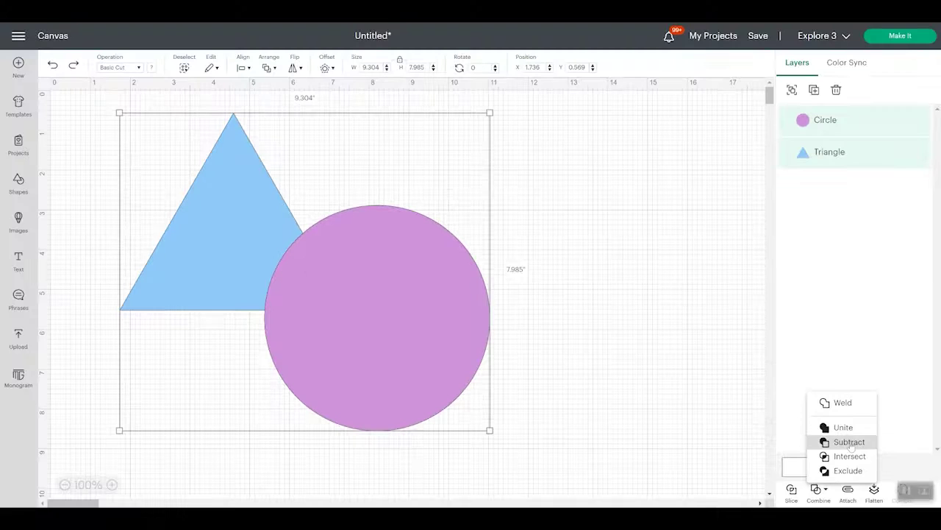
pyautogui.click(849, 442)
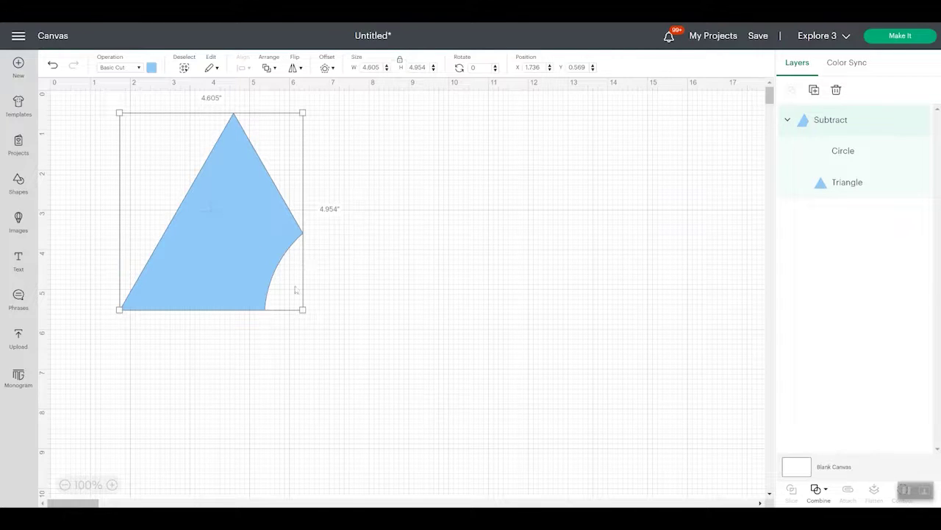
pyautogui.hotkey('ctrl', 'z')
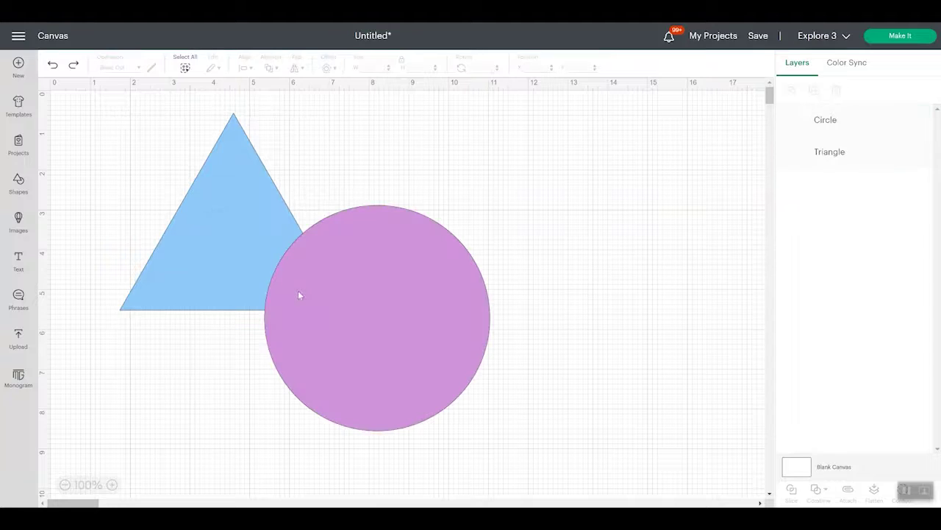
# - Bring the triangle to the front, reselect both shapes, and subtract the triangle from the circle
pyautogui.click(231, 225)
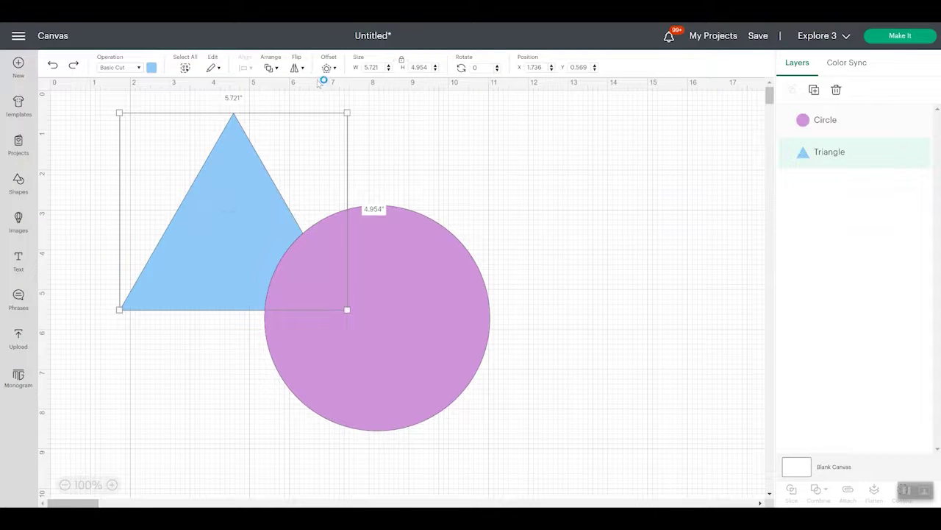
pyautogui.click(278, 68)
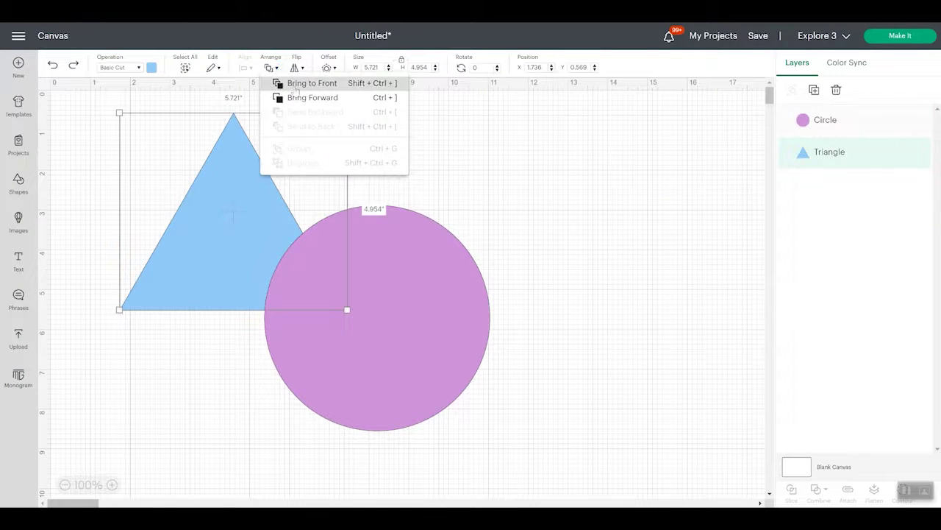
pyautogui.click(297, 87)
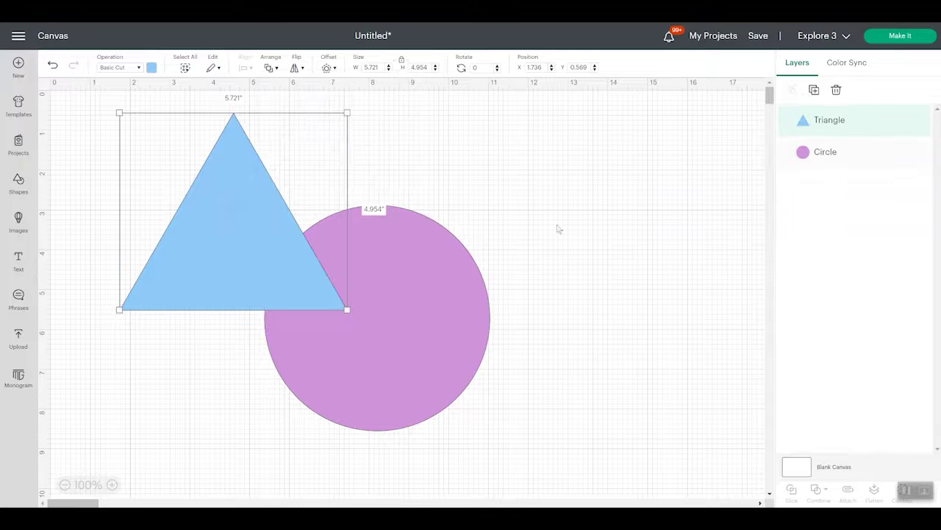
pyautogui.click(599, 315)
pyautogui.moveTo(599, 313); pyautogui.dragTo(82, 173)
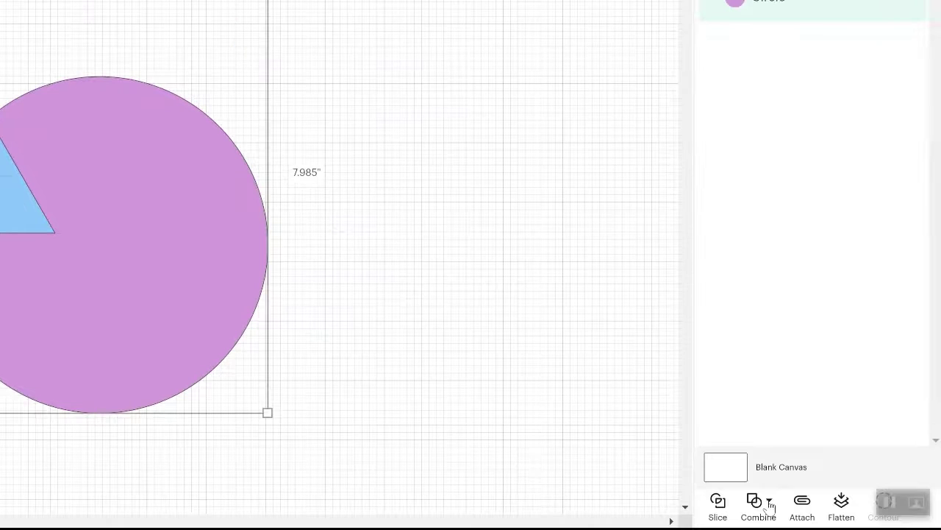
pyautogui.click(826, 489)
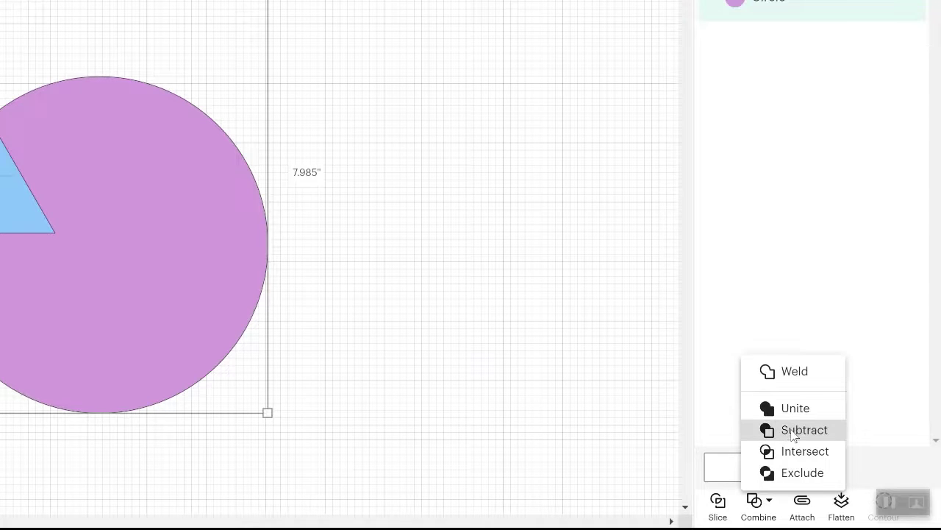
pyautogui.click(793, 430)
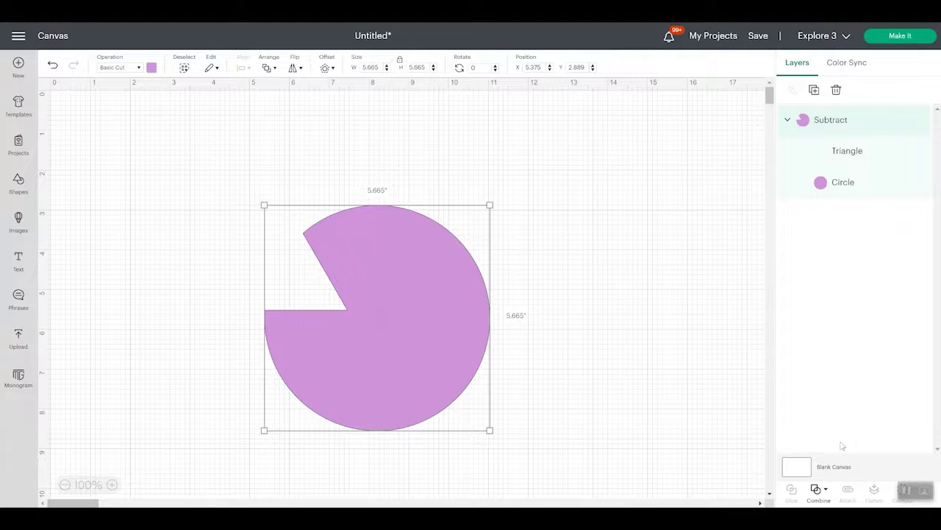
# - Undo the subtract and slice the overlapping triangle and circle into separate pieces
pyautogui.hotkey('ctrl', 'z')
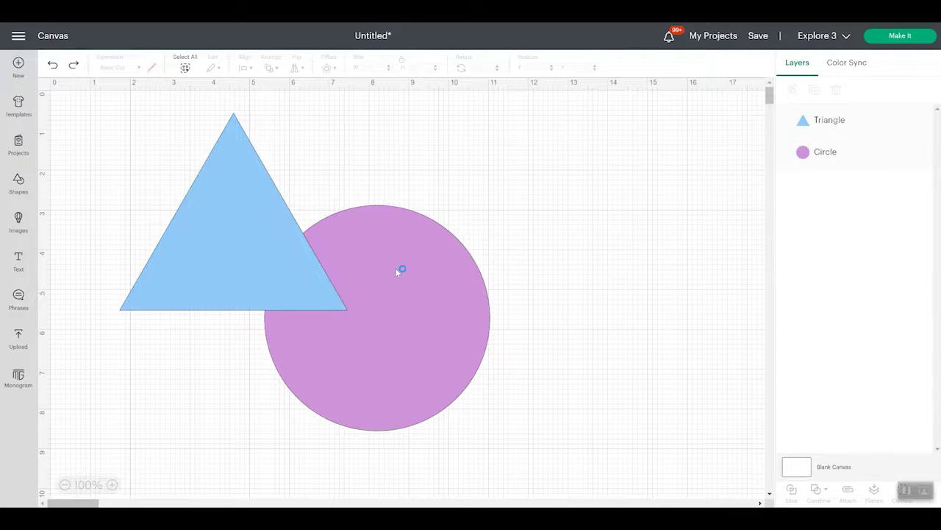
pyautogui.moveTo(556, 339); pyautogui.dragTo(162, 153)
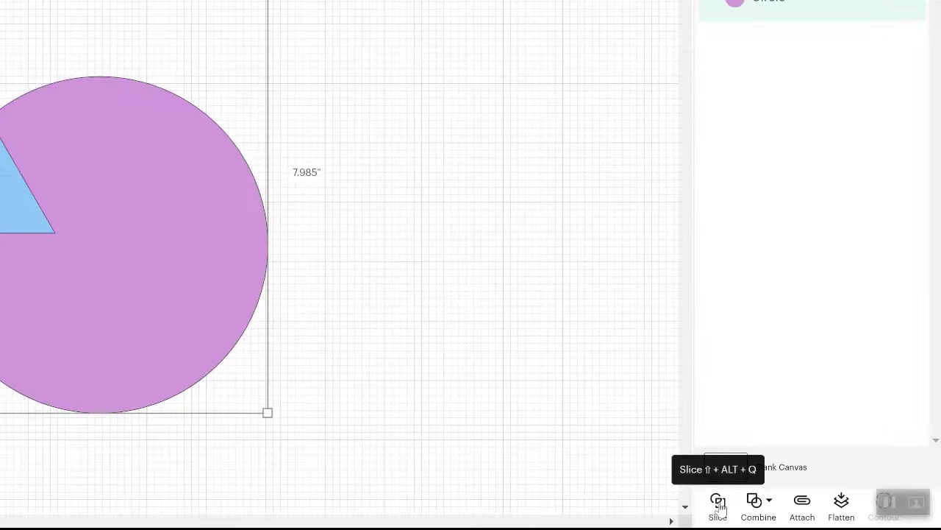
pyautogui.click(718, 505)
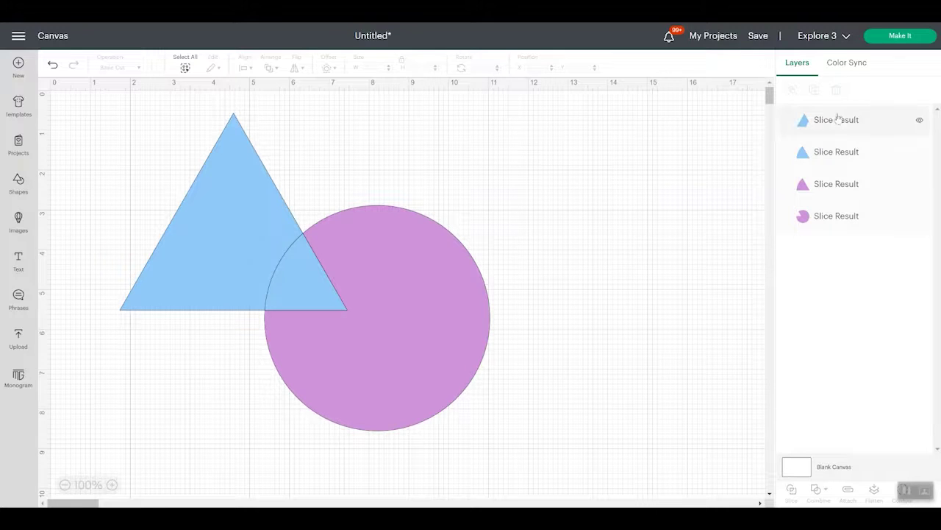
# - Drag the slice pieces apart: triangle piece right, circle piece down, small wedge up
pyautogui.moveTo(226, 174); pyautogui.dragTo(696, 202)
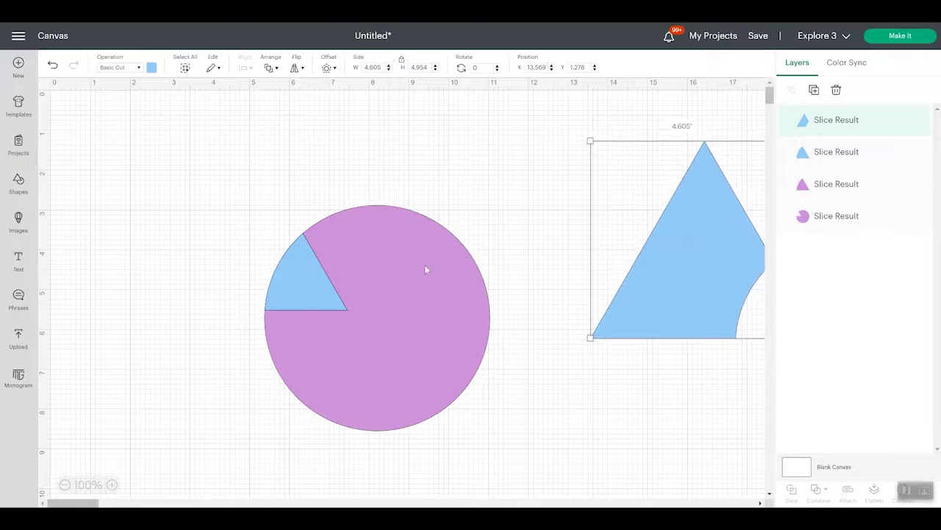
pyautogui.moveTo(424, 270); pyautogui.dragTo(610, 353)
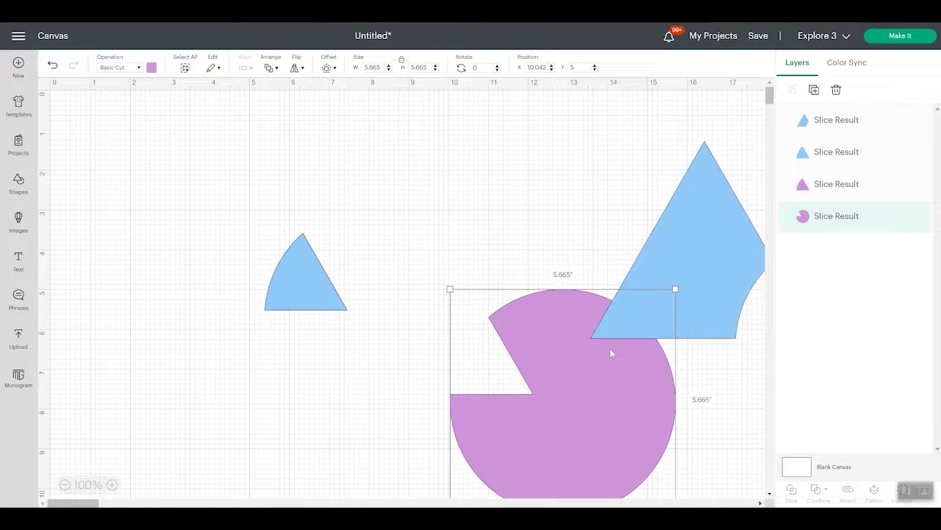
pyautogui.moveTo(311, 252); pyautogui.dragTo(369, 187)
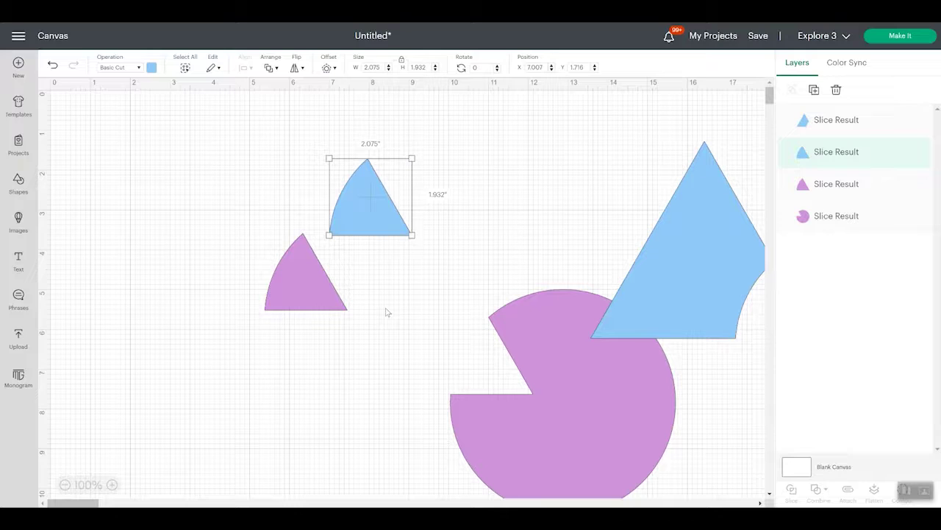
pyautogui.moveTo(709, 431); pyautogui.dragTo(647, 309)
pyautogui.click(819, 489)
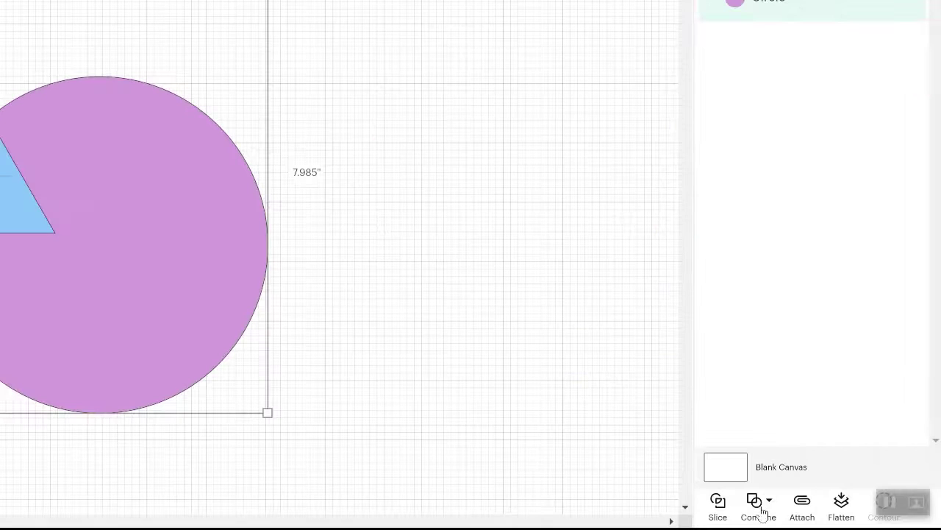
# - Intersect the triangle and circle into their shared wedge, undo it, and reselect both shapes
pyautogui.click(825, 488)
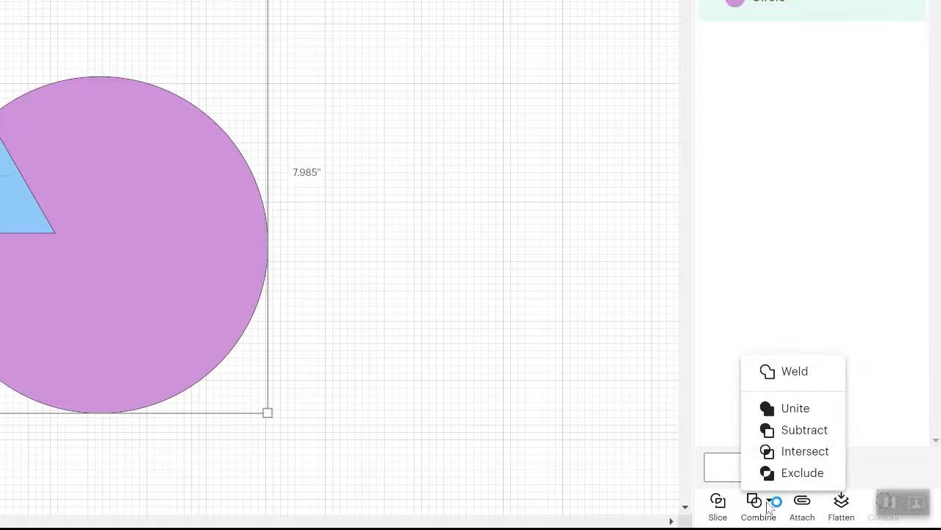
pyautogui.click(802, 456)
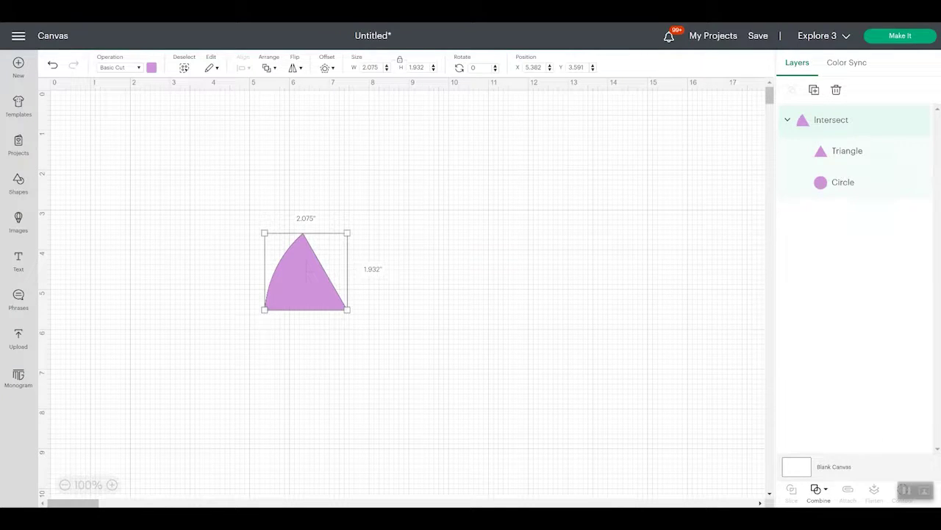
pyautogui.click(824, 490)
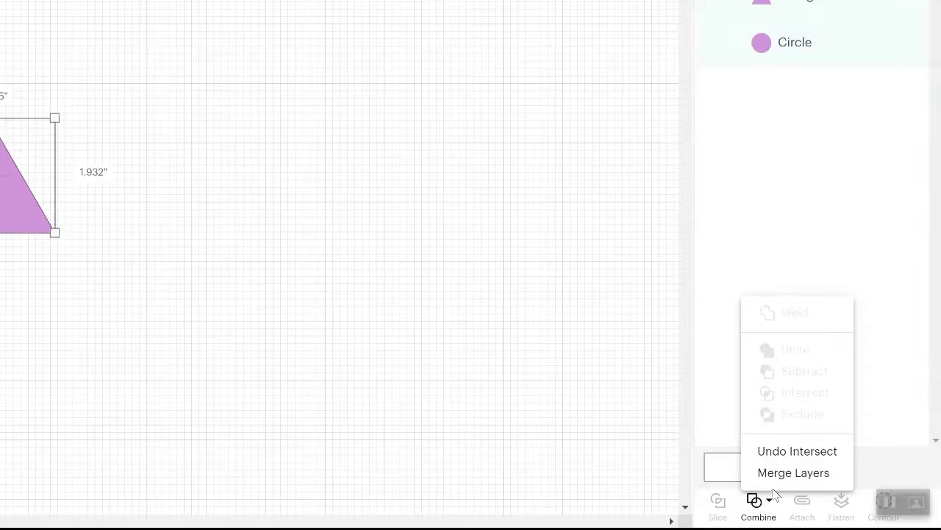
pyautogui.click(797, 450)
pyautogui.moveTo(590, 338); pyautogui.dragTo(144, 184)
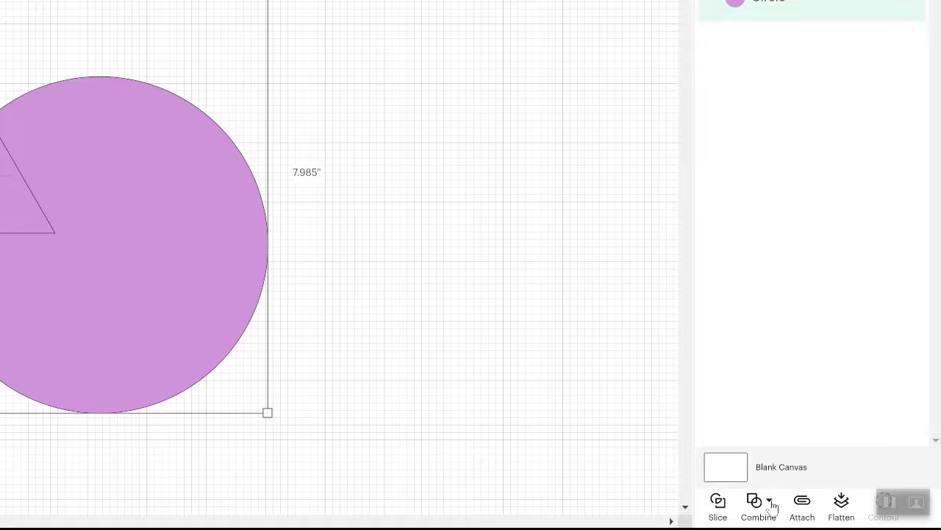
# - Exclude the triangle and circle to cut out their overlap, then choose Undo Exclude
pyautogui.click(772, 505)
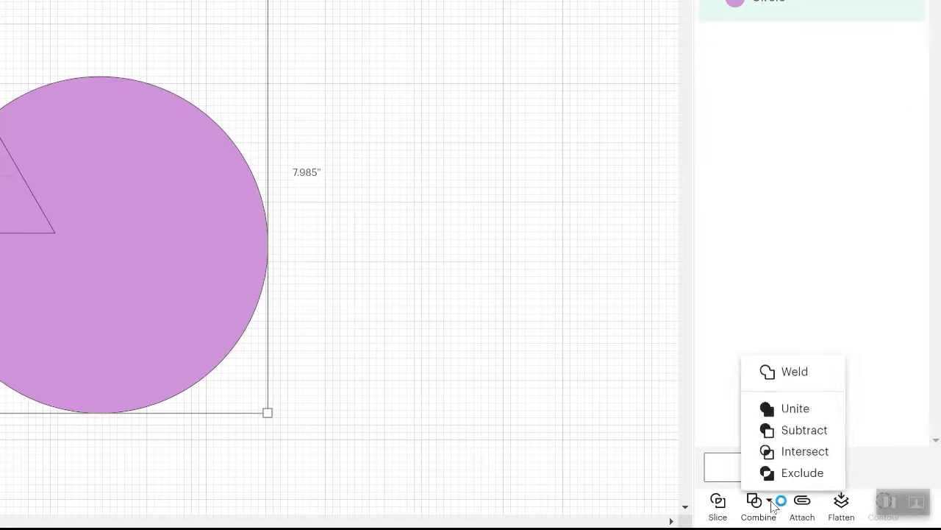
pyautogui.click(784, 474)
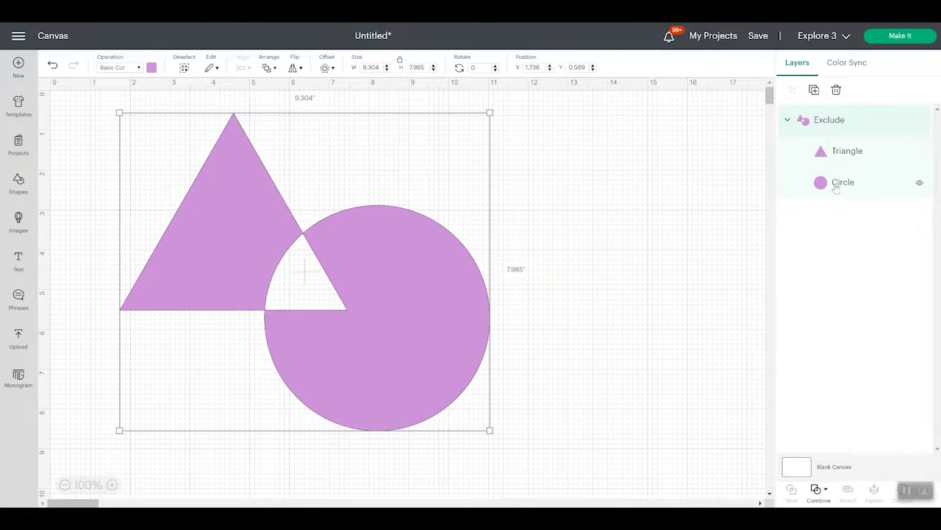
pyautogui.click(822, 491)
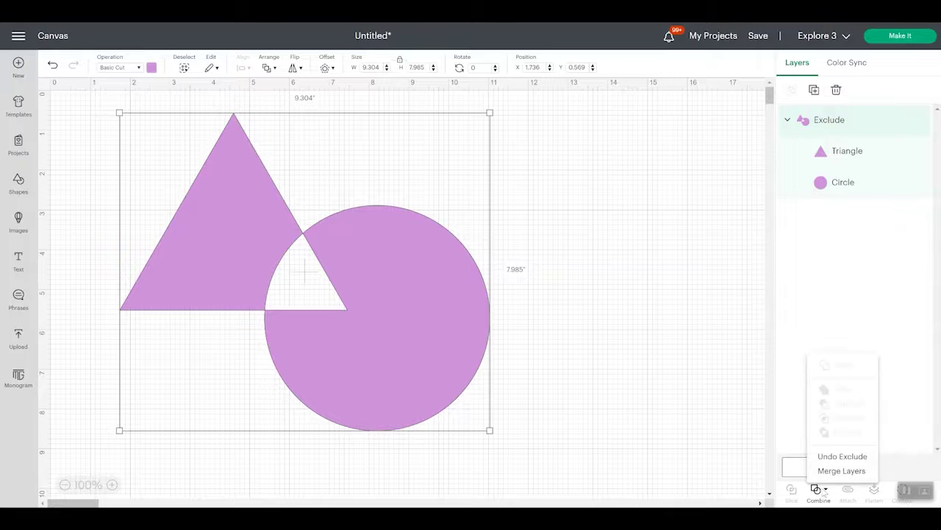
pyautogui.click(842, 456)
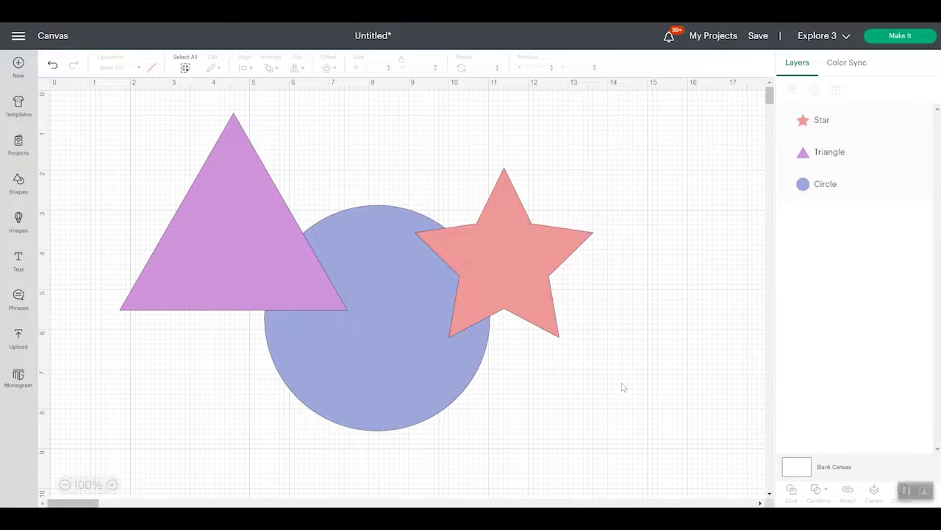
pyautogui.moveTo(655, 431); pyautogui.dragTo(144, 167)
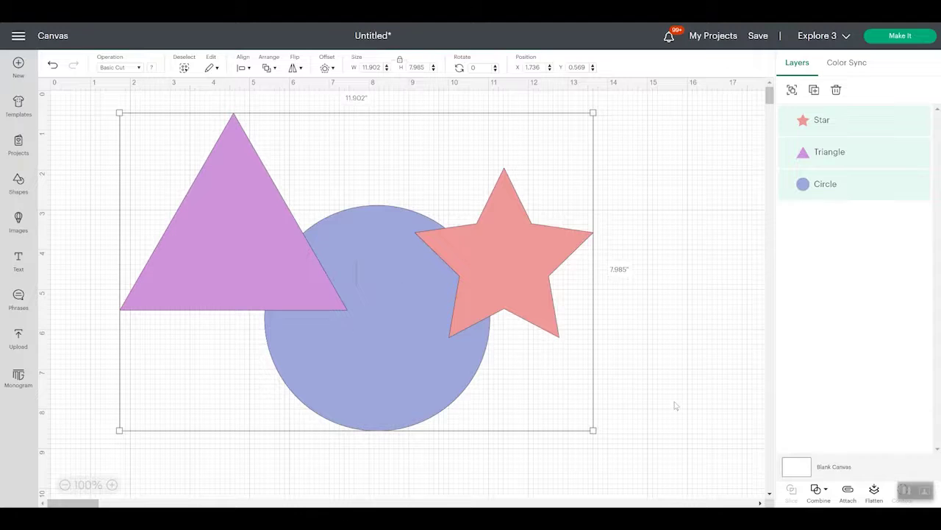
pyautogui.click(825, 489)
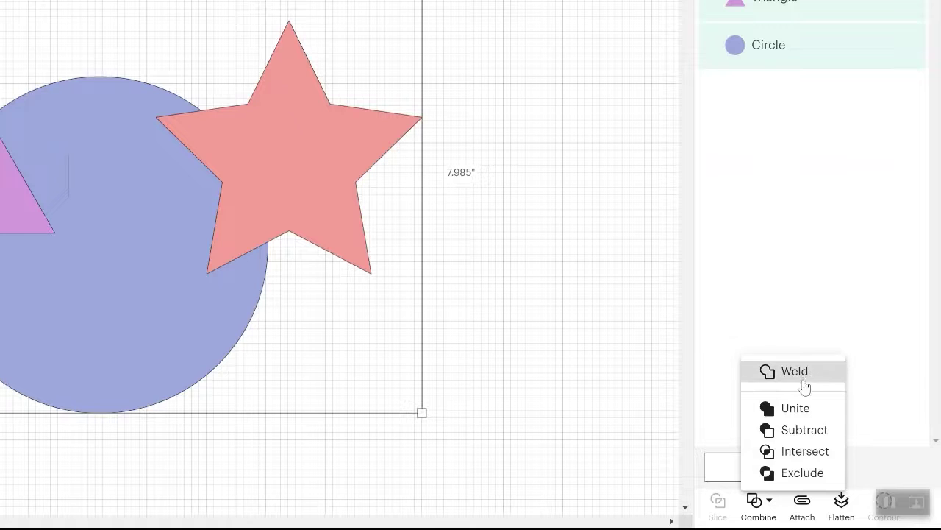
pyautogui.click(805, 430)
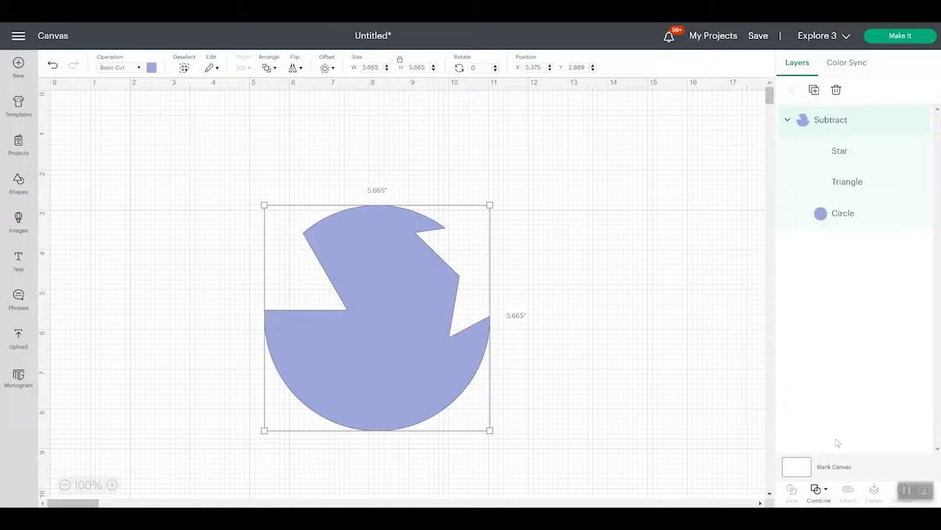
pyautogui.hotkey('ctrl', 'z')
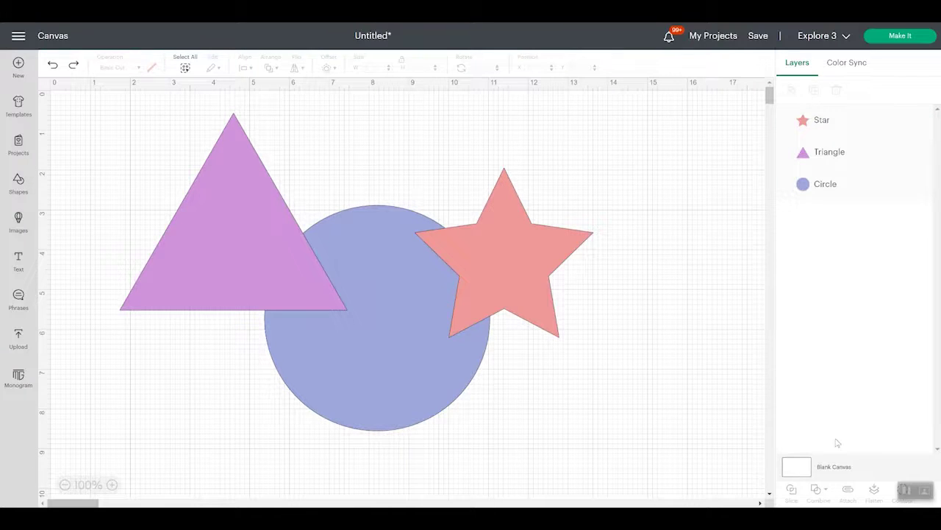
pyautogui.moveTo(645, 403); pyautogui.dragTo(112, 104)
# - Attempt Intersect on all three shapes, then drag the star over the triangle and circle
pyautogui.click(820, 490)
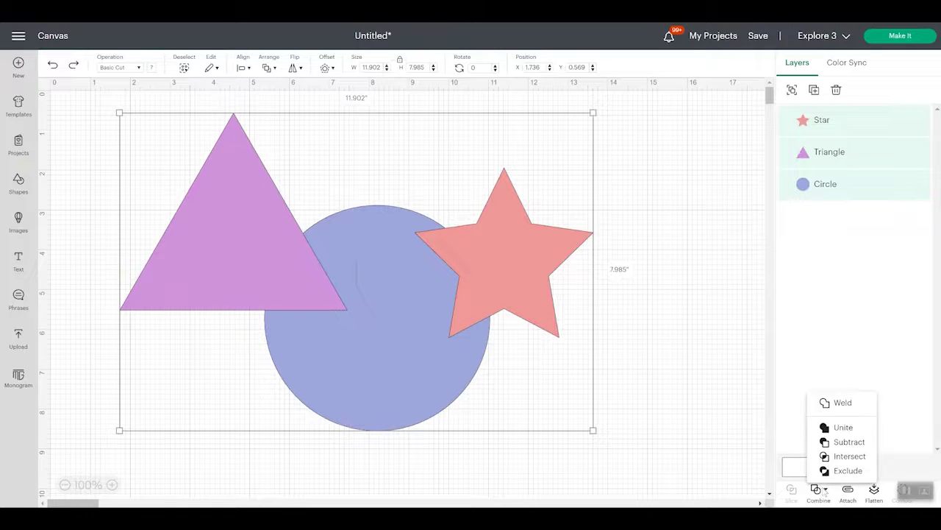
pyautogui.click(847, 456)
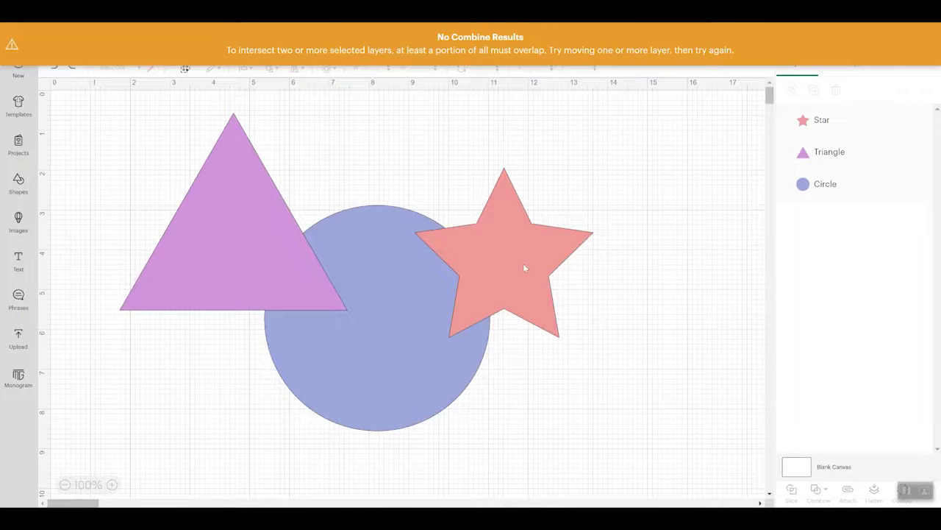
pyautogui.moveTo(524, 265); pyautogui.dragTo(365, 229)
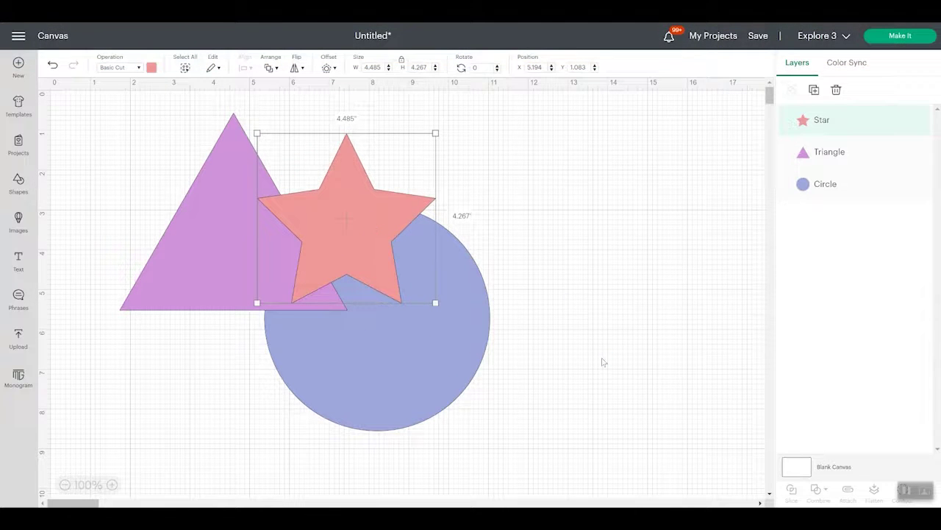
# - Intersect the triangle, circle and star down to their shared sliver, then undo with Ctrl+Z
pyautogui.moveTo(602, 361); pyautogui.dragTo(132, 146)
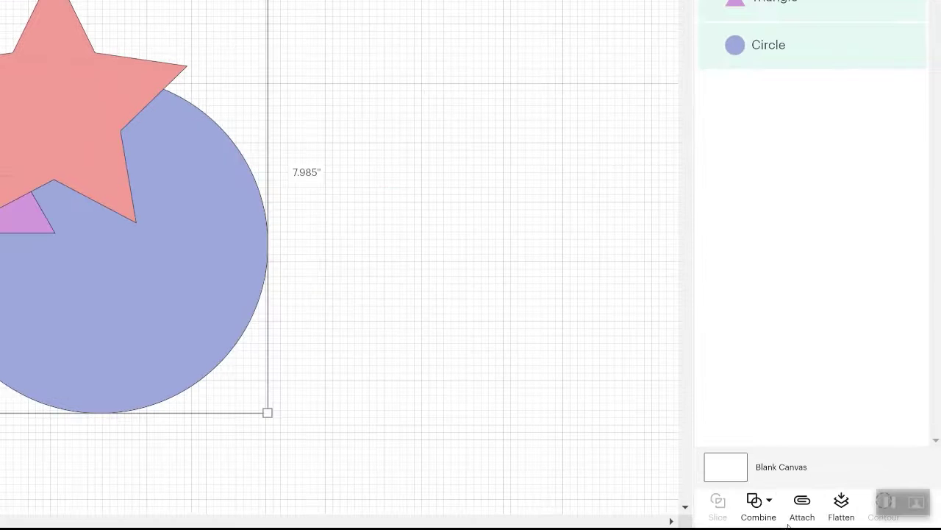
pyautogui.click(827, 490)
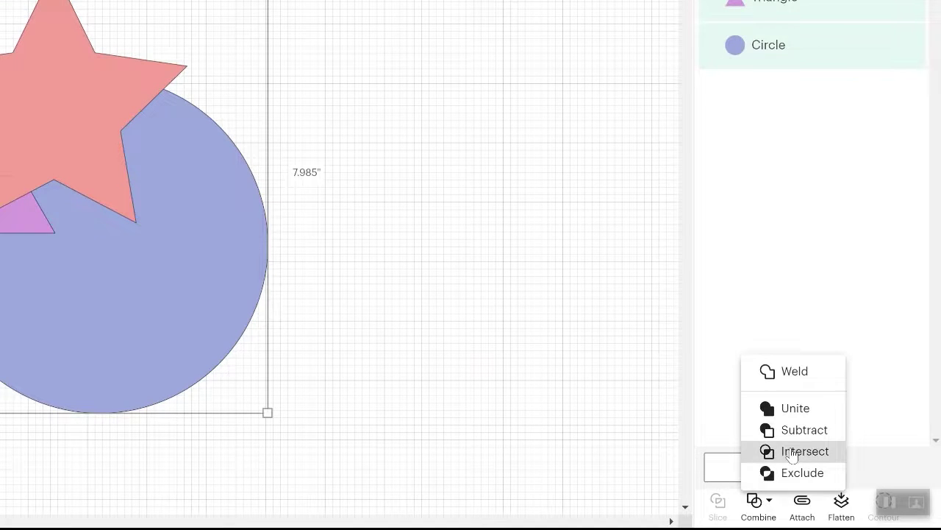
pyautogui.click(786, 451)
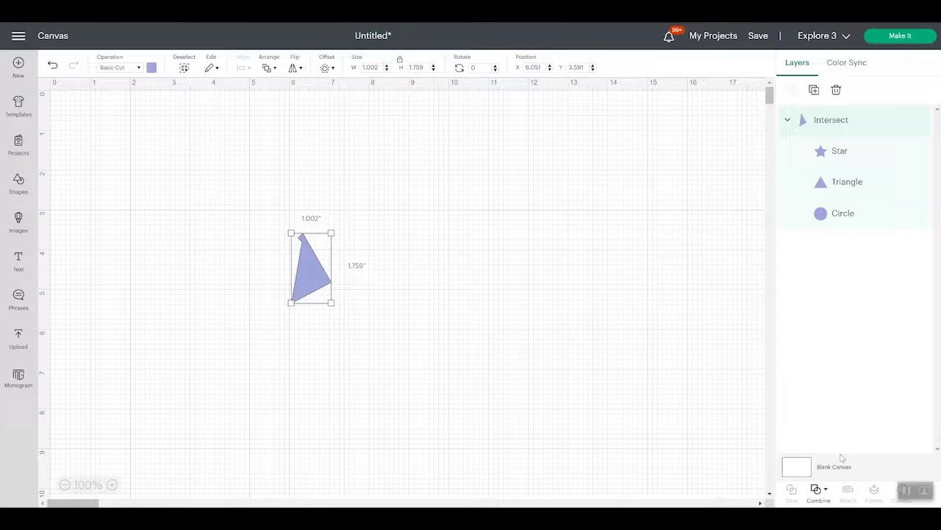
pyautogui.hotkey('ctrl', 'z')
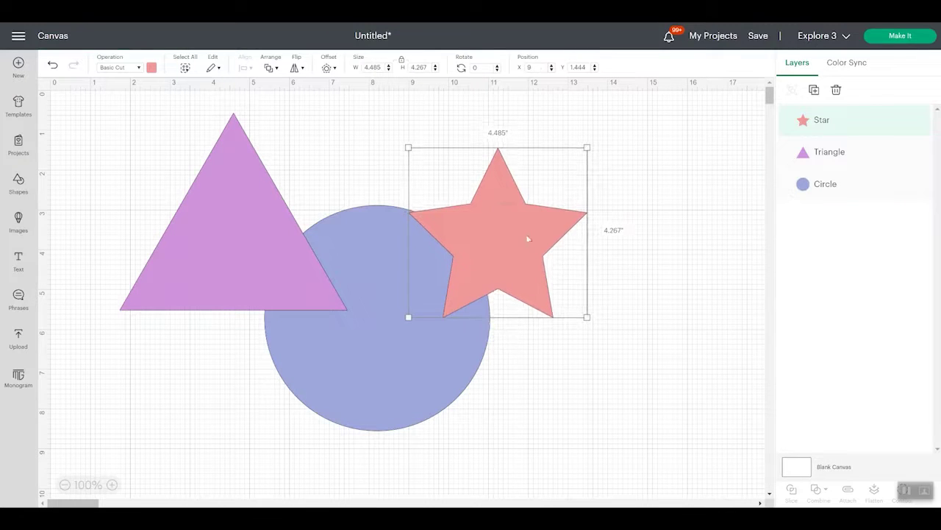
# - Exclude every overlap among the star, triangle and circle, undo it with Ctrl+Z, and reopen Combine
pyautogui.moveTo(620, 365); pyautogui.dragTo(158, 161)
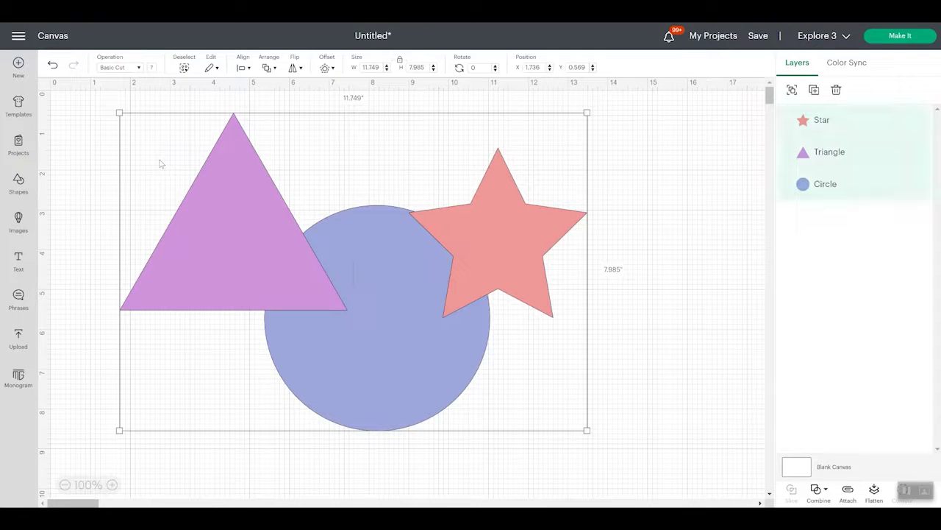
pyautogui.click(825, 490)
pyautogui.click(783, 473)
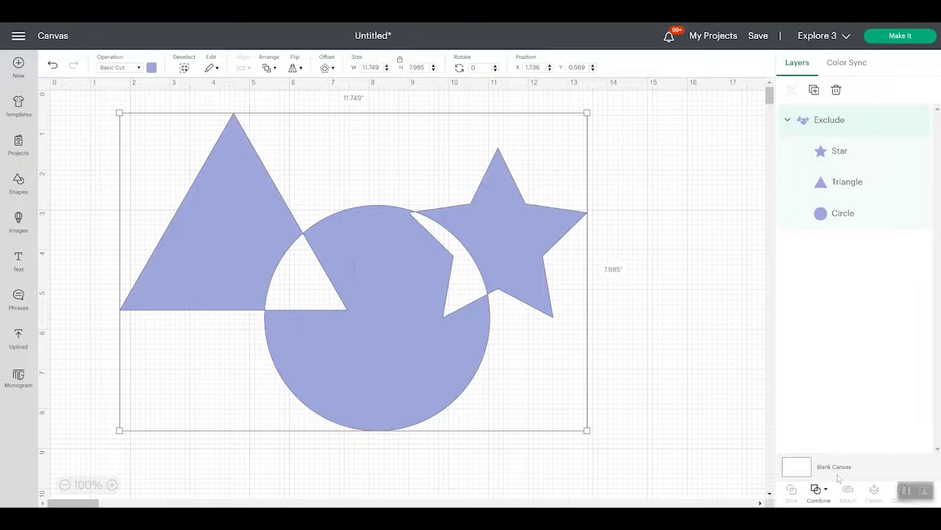
pyautogui.hotkey('ctrl', 'z')
pyautogui.click(826, 490)
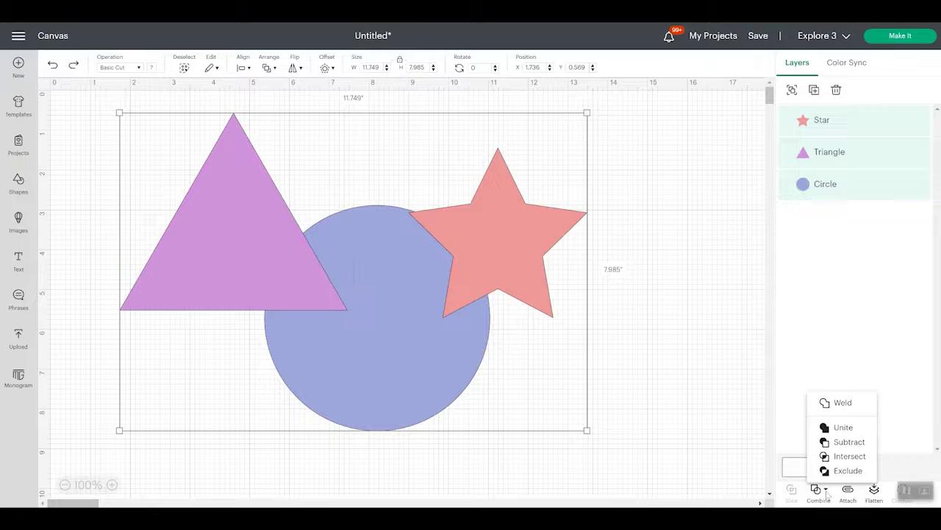
# - Subtract the star and triangle from the circle, enlarge it to 6.512 in, and inspect its layers
pyautogui.click(850, 441)
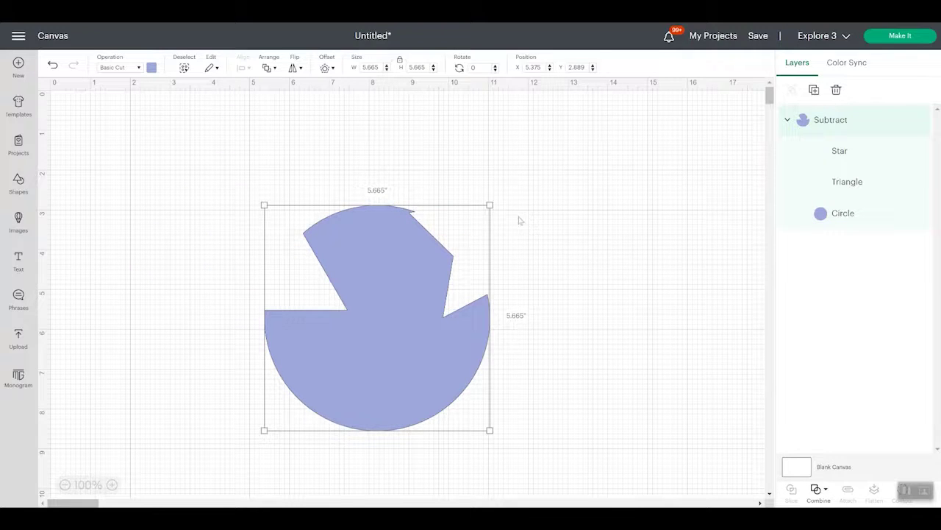
pyautogui.moveTo(491, 201); pyautogui.dragTo(523, 172)
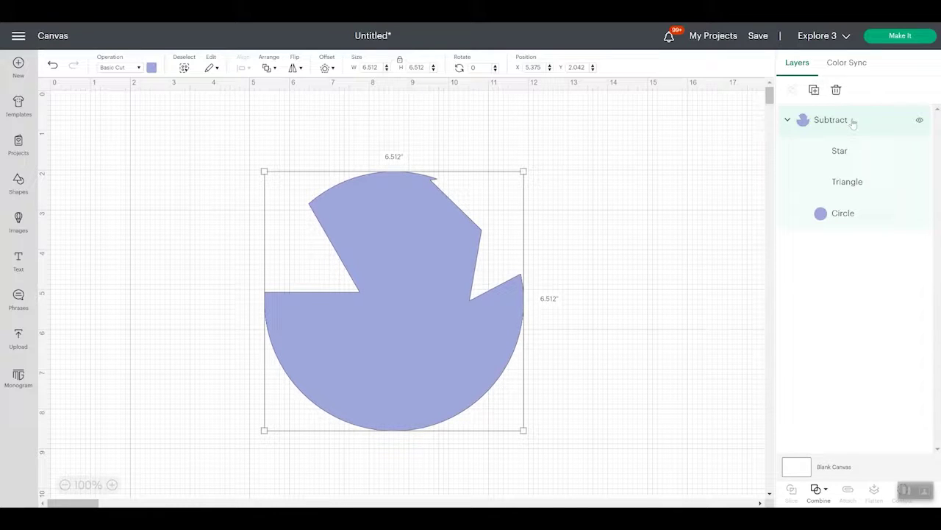
pyautogui.click(839, 154)
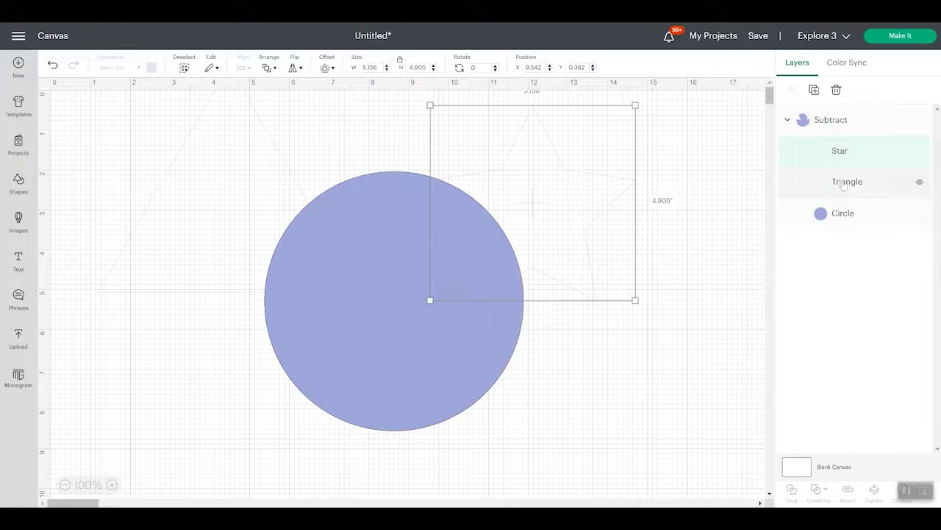
pyautogui.click(844, 186)
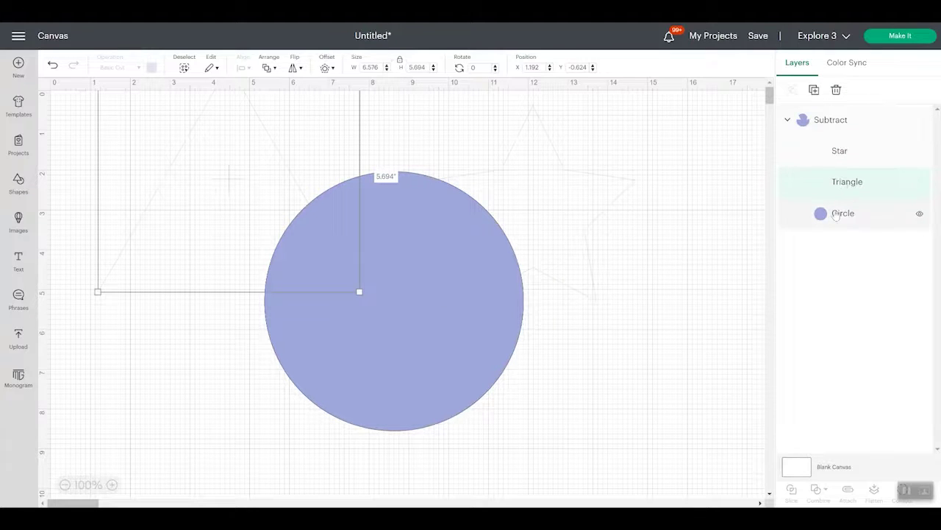
pyautogui.click(836, 215)
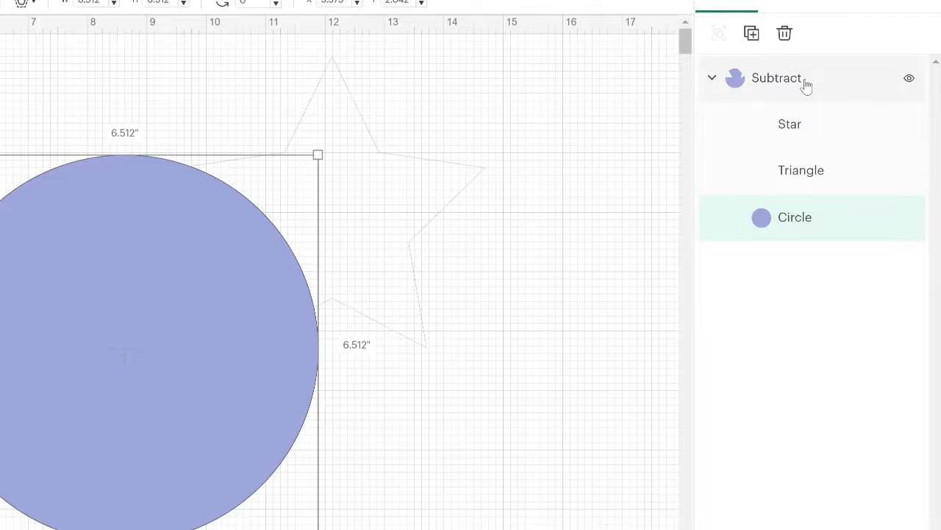
# - Reselect the Subtract group, view the circle layer, and send the design to cut preparation
pyautogui.click(849, 123)
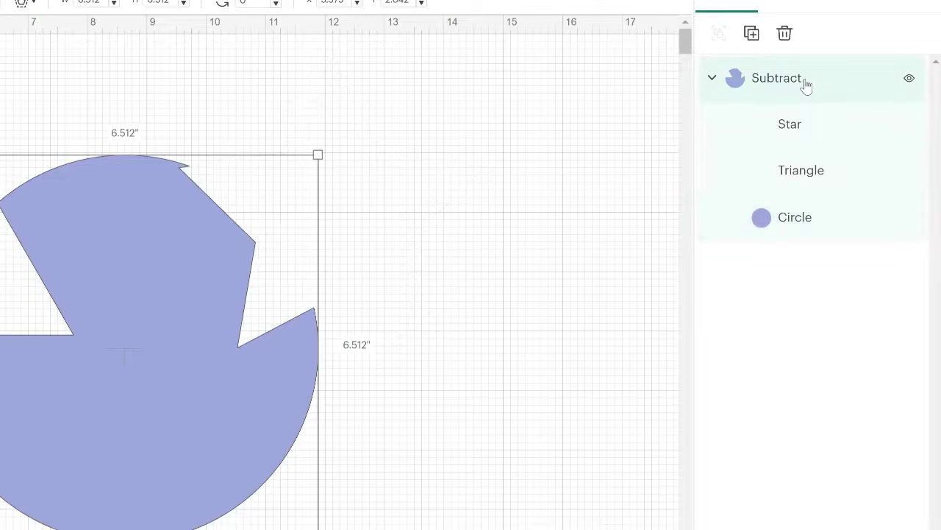
pyautogui.click(795, 217)
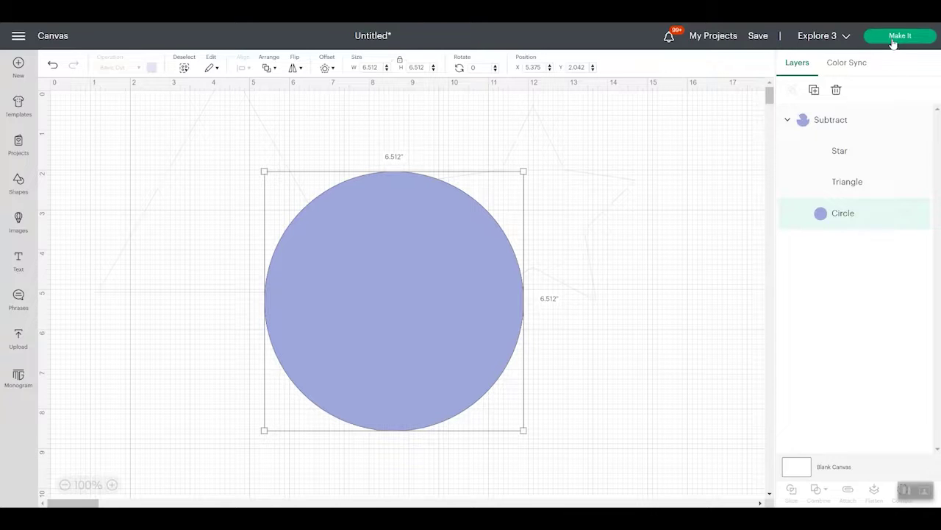
pyautogui.click(892, 41)
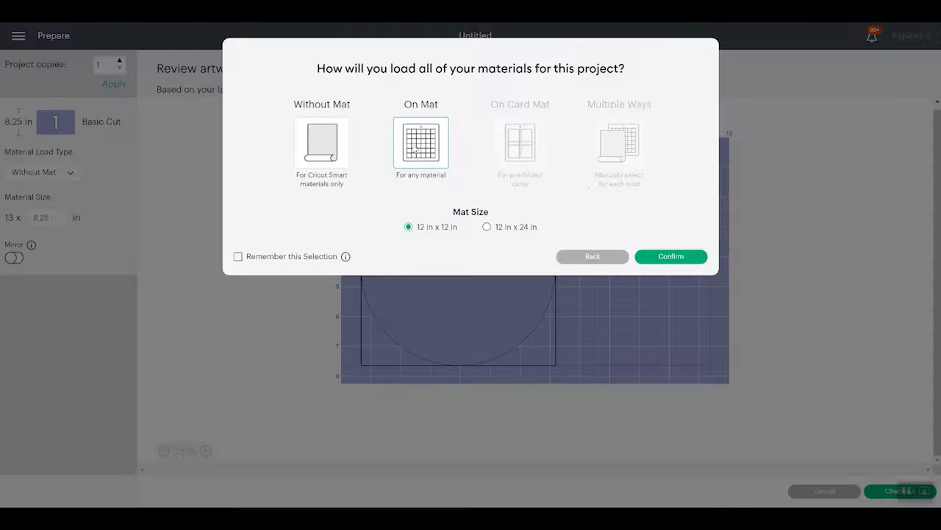
pyautogui.click(660, 256)
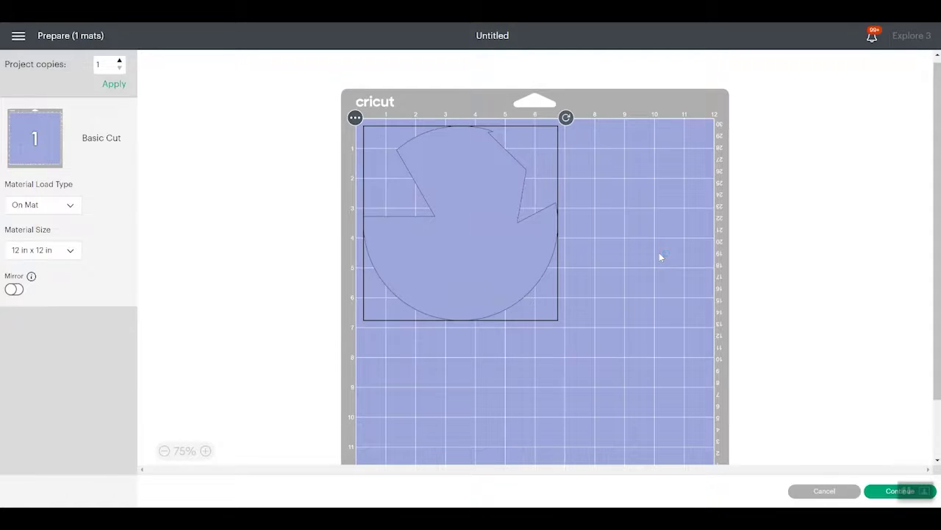
pyautogui.click(828, 490)
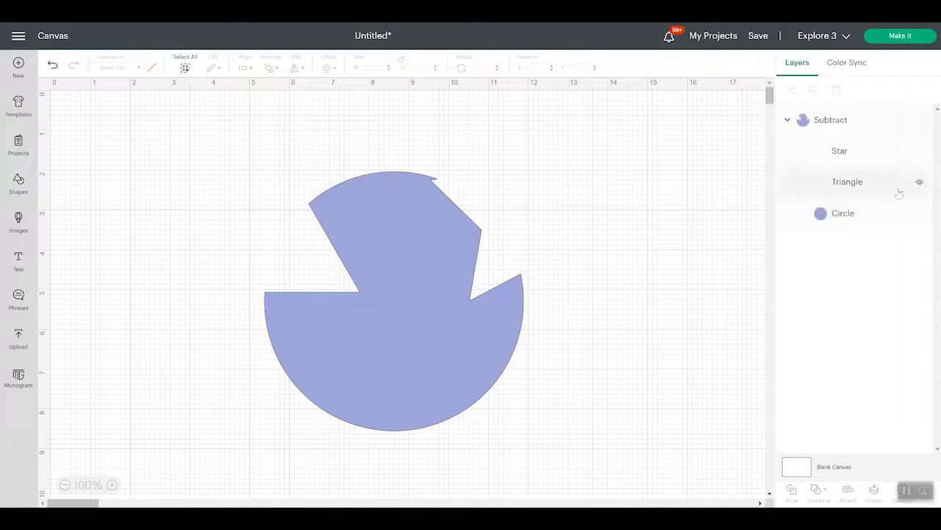
# - Undo Subtract on the combined shape so the star, triangle and circle are separate layers again
pyautogui.click(858, 213)
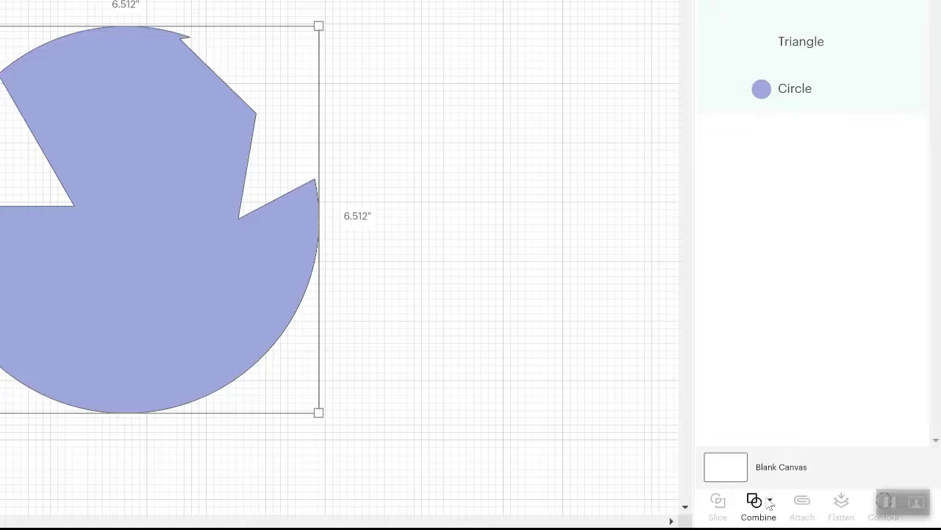
pyautogui.click(769, 501)
pyautogui.click(787, 451)
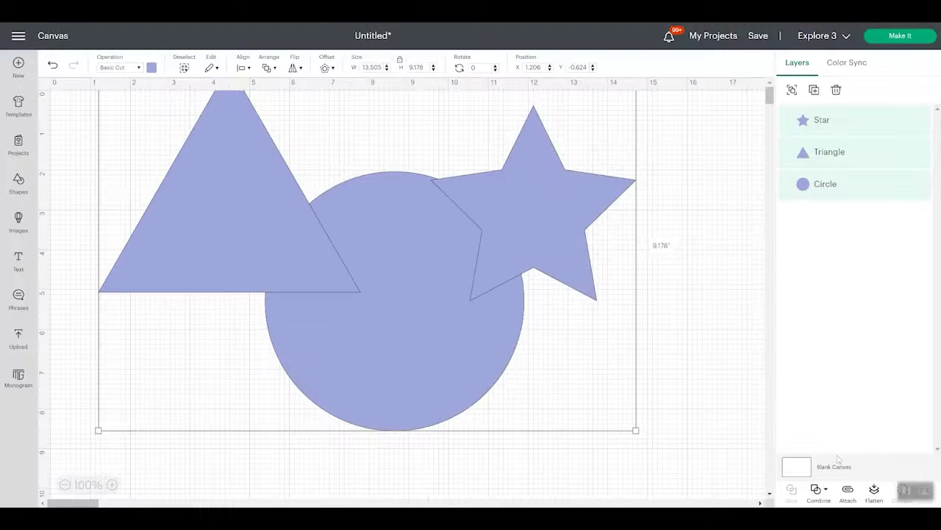
pyautogui.click(825, 490)
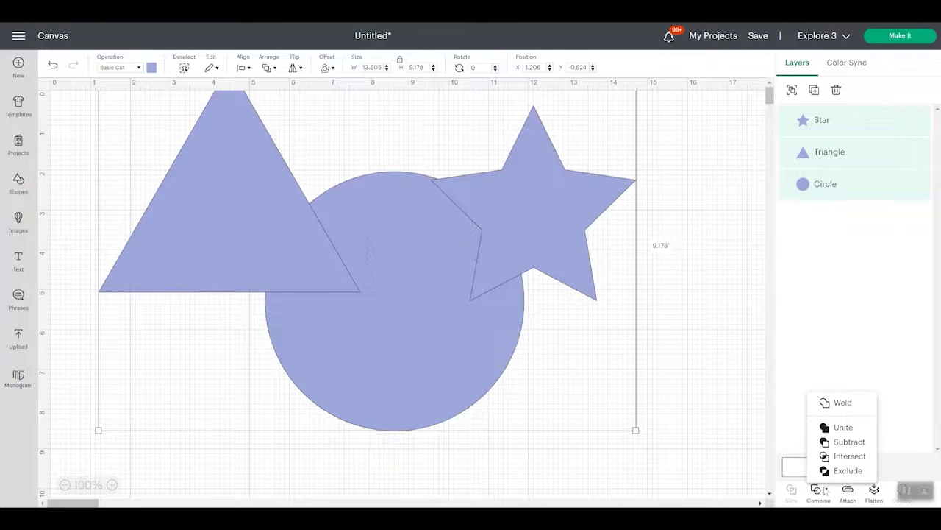